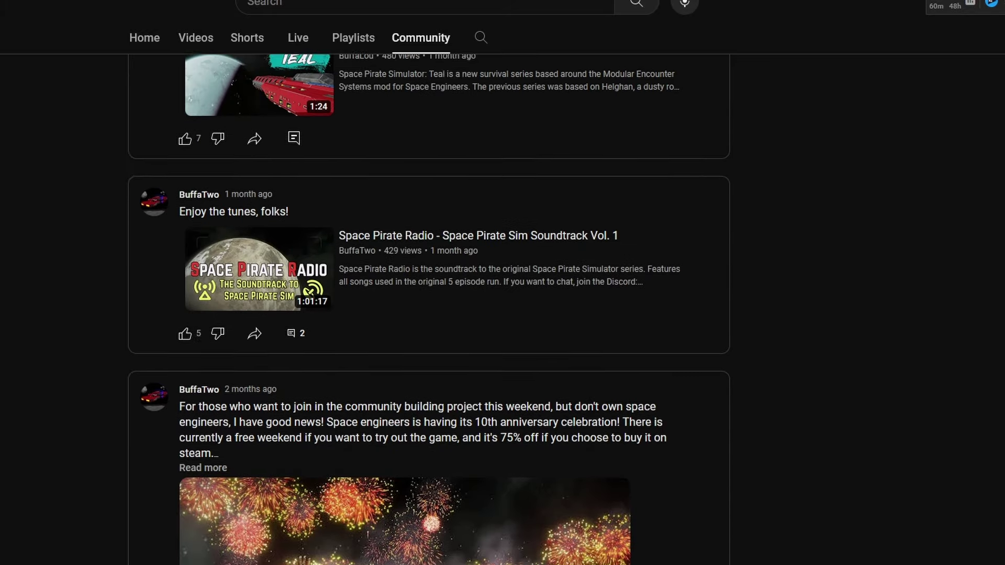
pyautogui.scroll(3, 429, 283)
pyautogui.scroll(3, 428, 283)
pyautogui.scroll(3, 429, 282)
pyautogui.scroll(3, 429, 282)
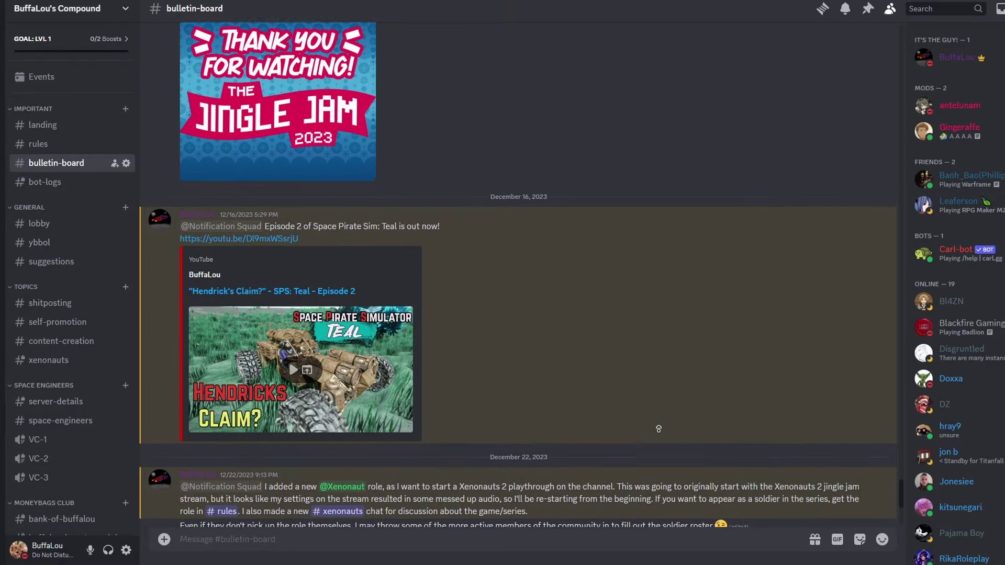
pyautogui.scroll(3, 658, 429)
pyautogui.scroll(3, 658, 429)
pyautogui.scroll(3, 658, 428)
pyautogui.scroll(3, 658, 428)
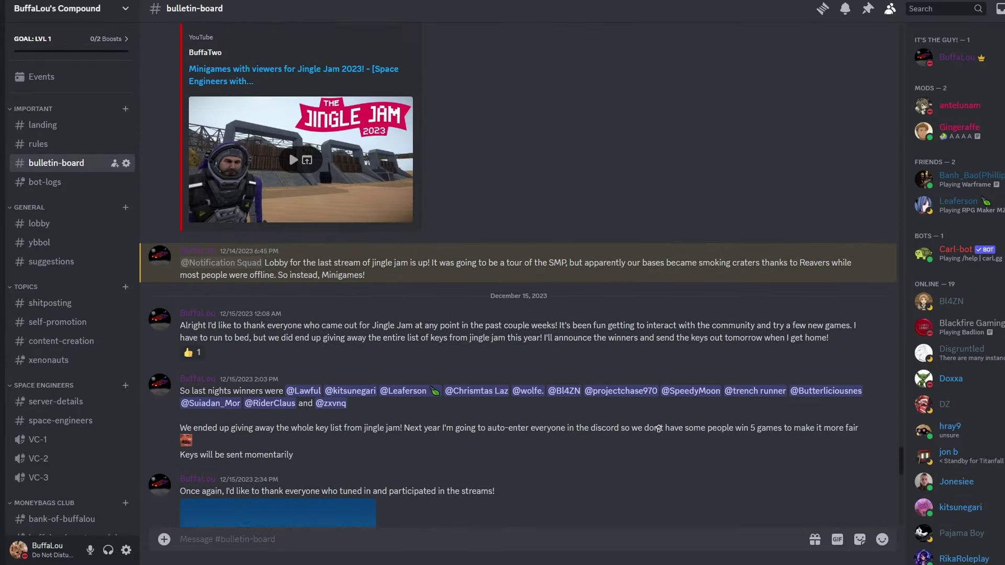
pyautogui.scroll(3, 658, 428)
pyautogui.scroll(3, 658, 429)
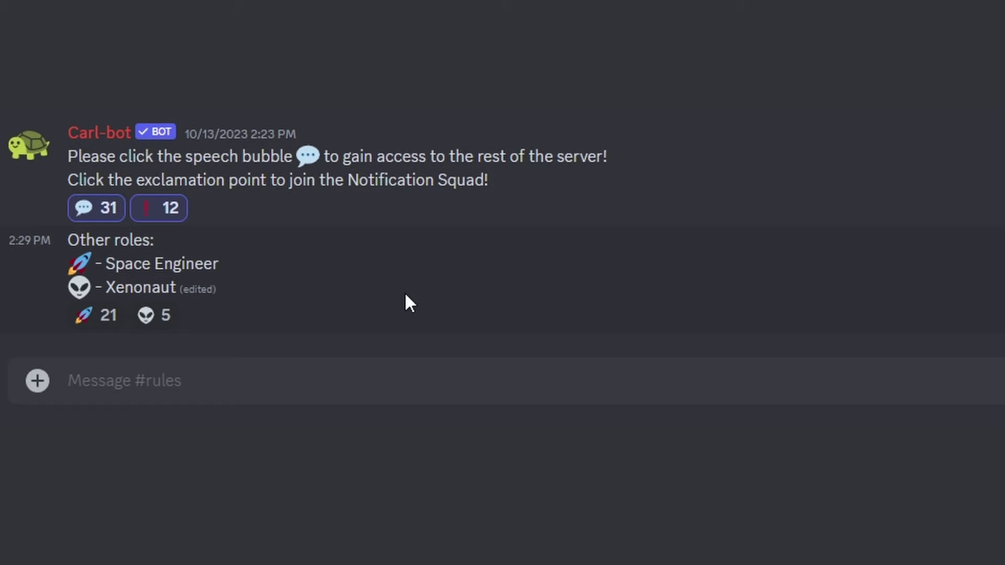
# Step: React with the alien emoji on the Carl-bot rules message to claim the Xenonaut role
pyautogui.click(167, 319)
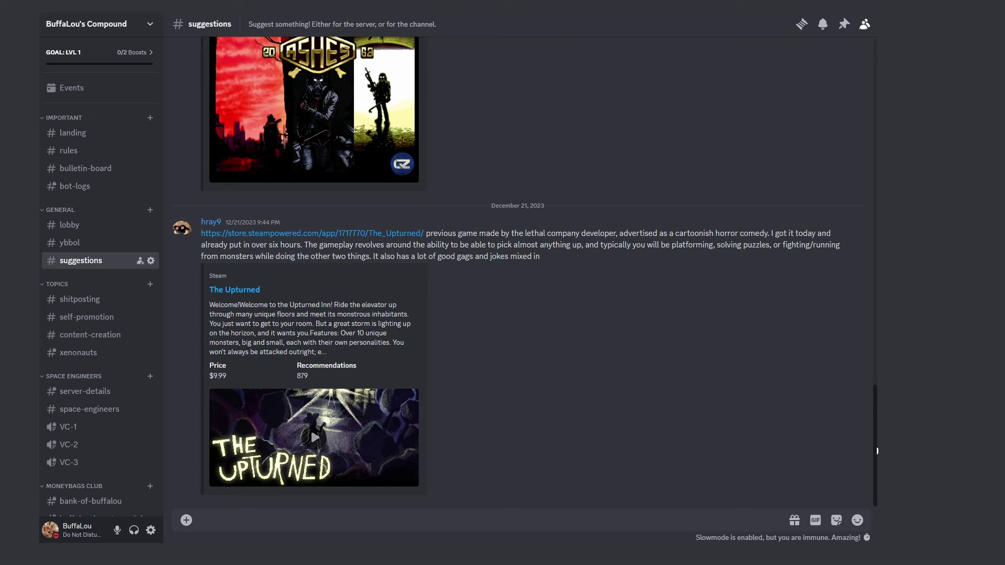
pyautogui.scroll(3, 310, 428)
pyautogui.scroll(3, 311, 464)
pyautogui.scroll(3, 310, 464)
pyautogui.scroll(3, 310, 464)
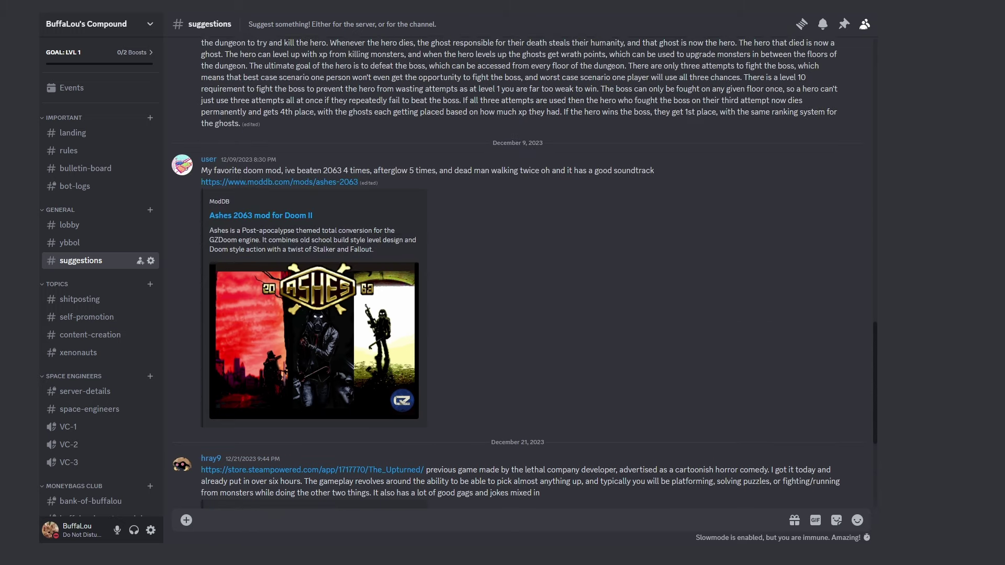
pyautogui.scroll(3, 310, 463)
pyautogui.scroll(3, 311, 464)
pyautogui.scroll(3, 311, 464)
pyautogui.scroll(3, 311, 464)
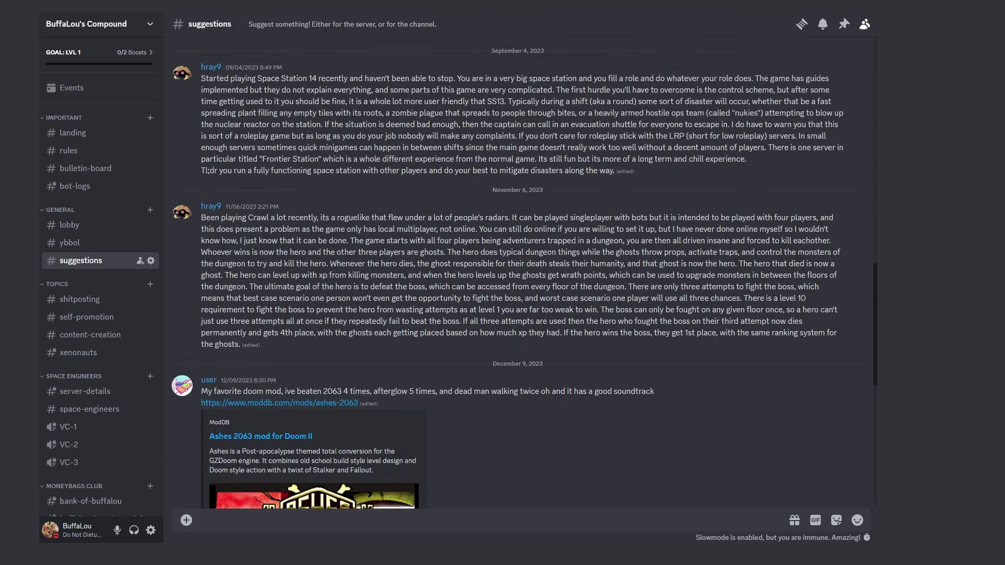
pyautogui.scroll(3, 310, 464)
pyautogui.scroll(3, 310, 464)
pyautogui.scroll(3, 311, 464)
pyautogui.scroll(3, 310, 464)
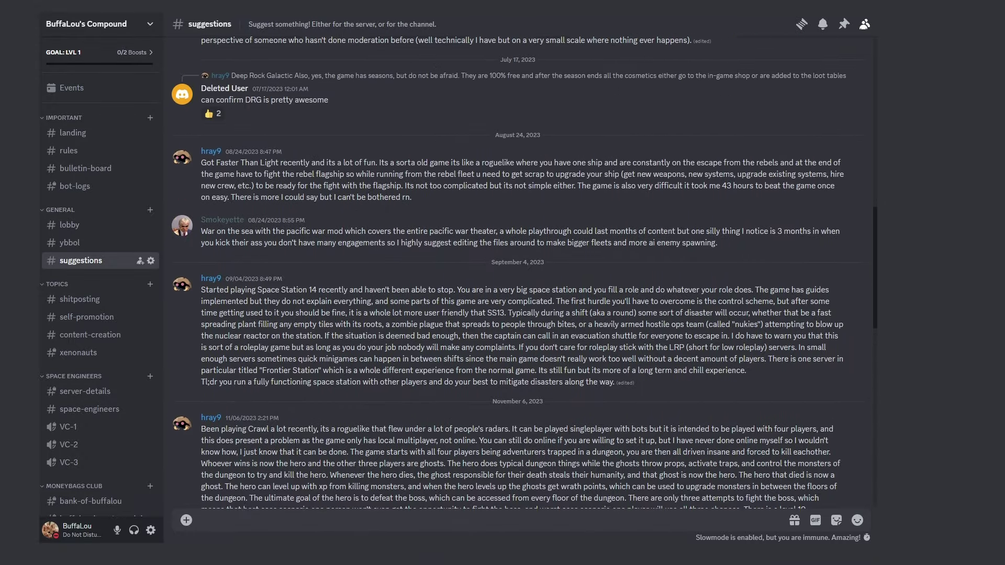
pyautogui.scroll(3, 310, 464)
pyautogui.scroll(3, 310, 465)
pyautogui.scroll(3, 310, 465)
pyautogui.scroll(3, 311, 463)
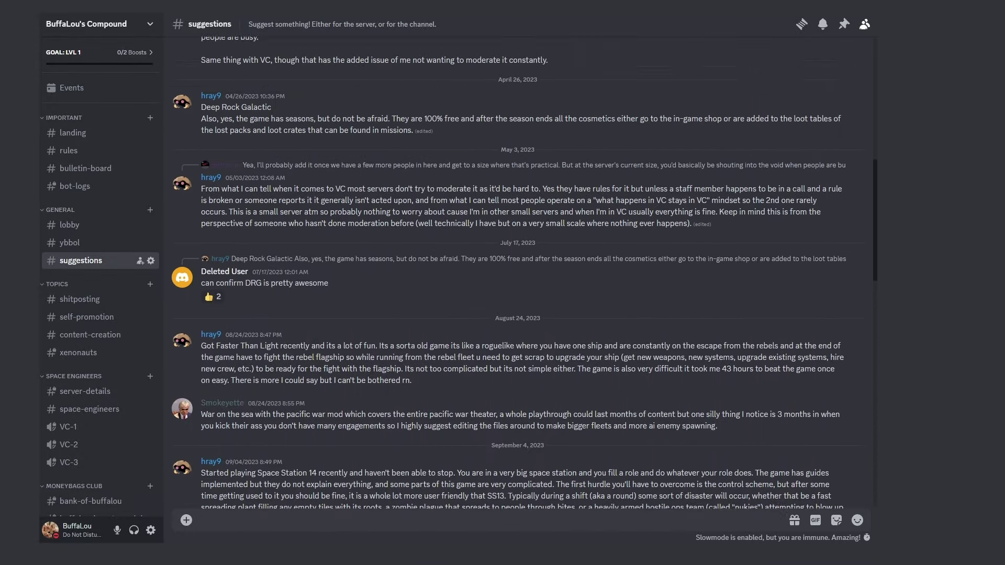
pyautogui.scroll(3, 310, 464)
pyautogui.scroll(3, 310, 464)
pyautogui.scroll(3, 311, 464)
pyautogui.scroll(3, 310, 464)
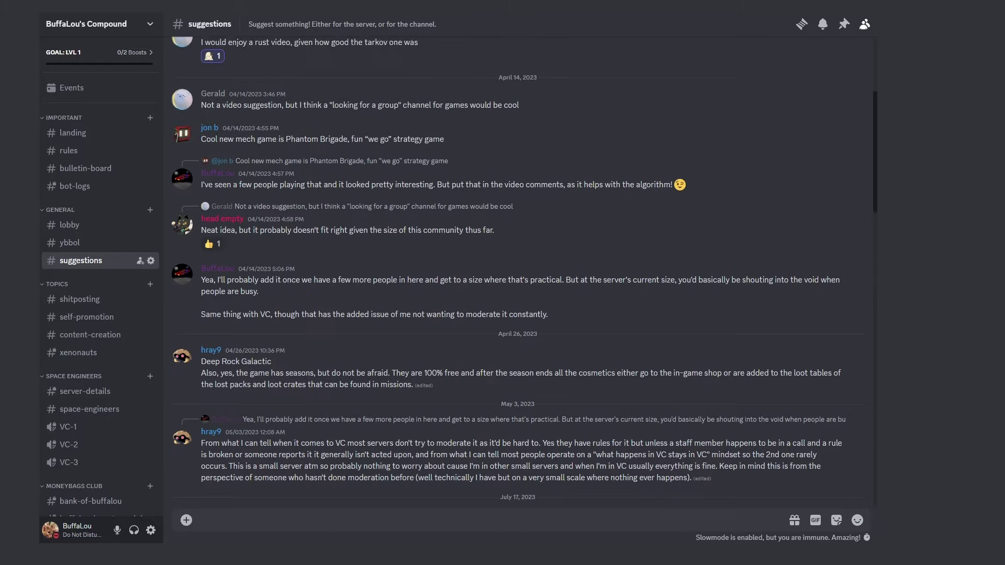
pyautogui.scroll(3, 310, 464)
pyautogui.scroll(3, 311, 465)
pyautogui.scroll(2, 310, 465)
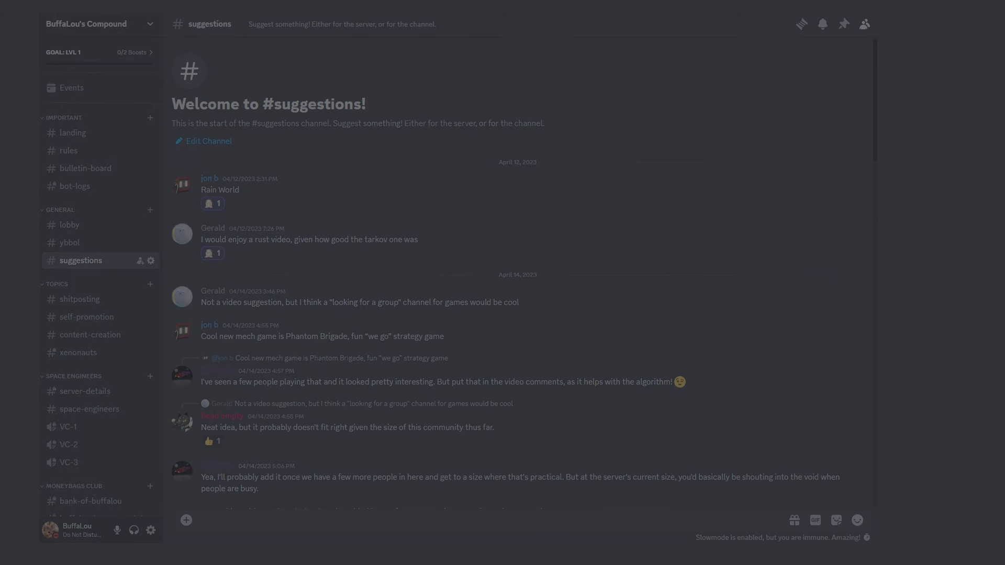